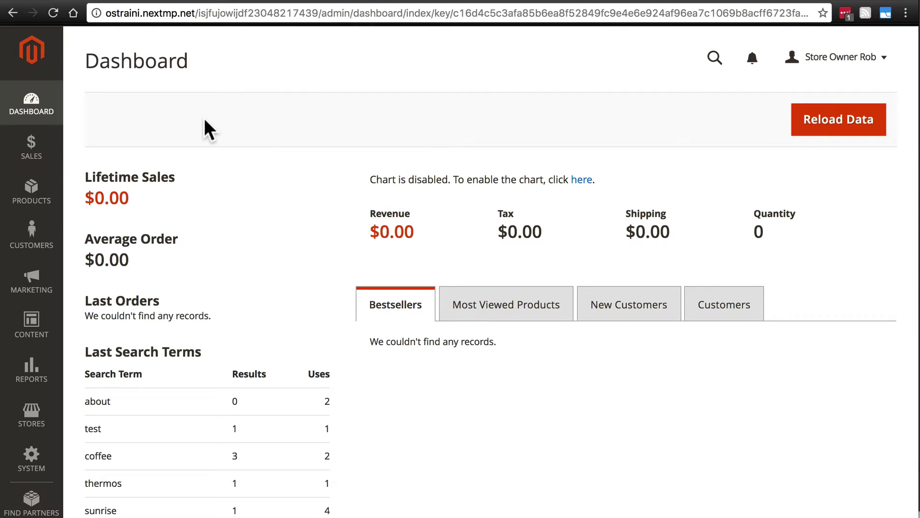
From Content > Pages, open the Home page CMS page in edit mode.
left_click(34, 326)
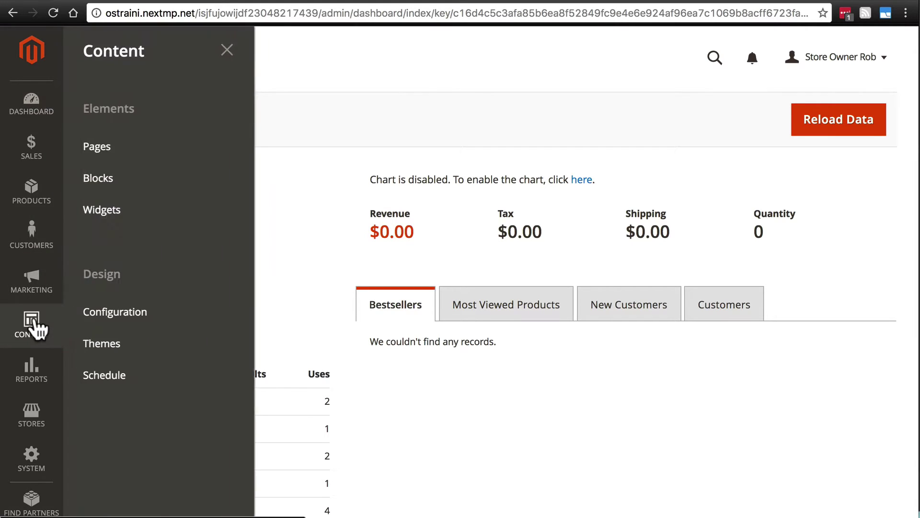
left_click(109, 153)
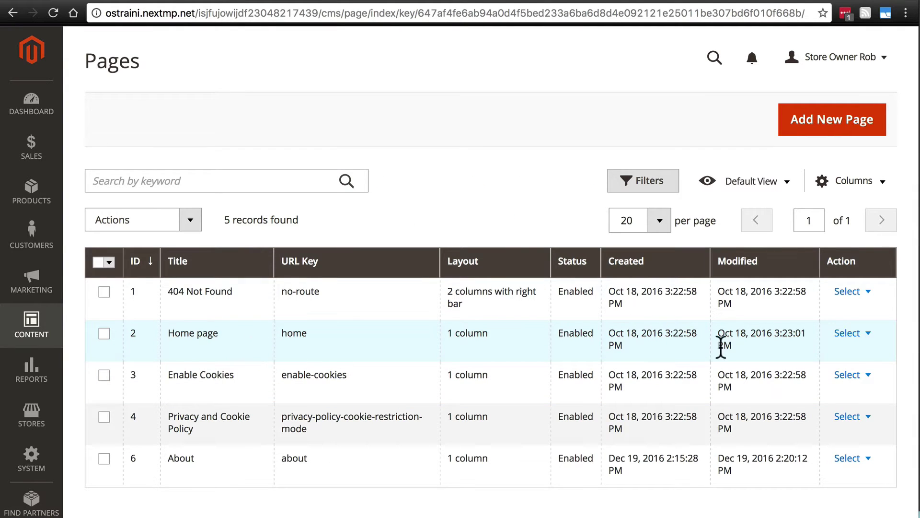
left_click(855, 344)
left_click(852, 363)
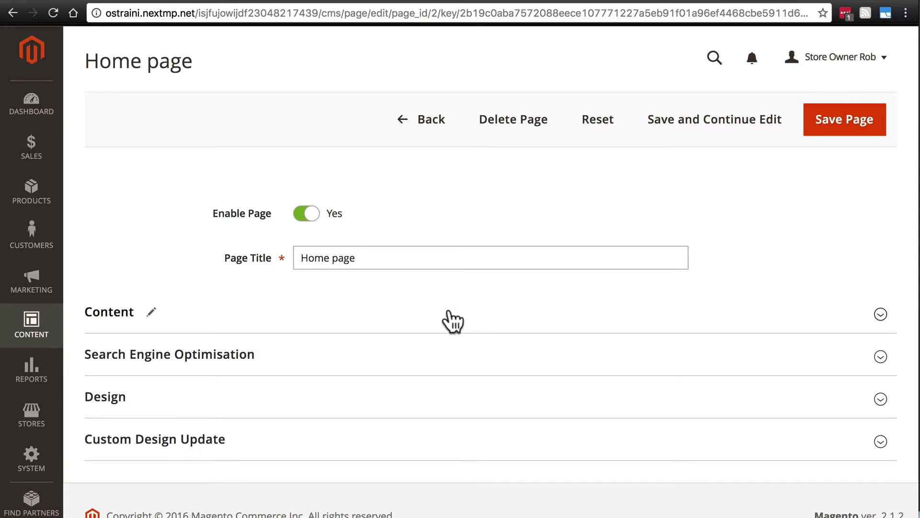
Expand the Home page's Content section and compare it with the storefront home page.
left_click(472, 325)
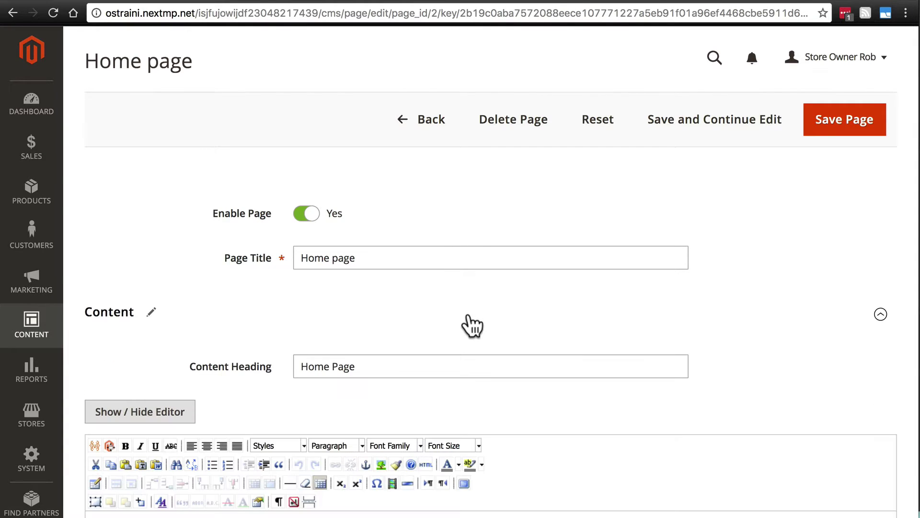
scroll(472, 326, "down", 3)
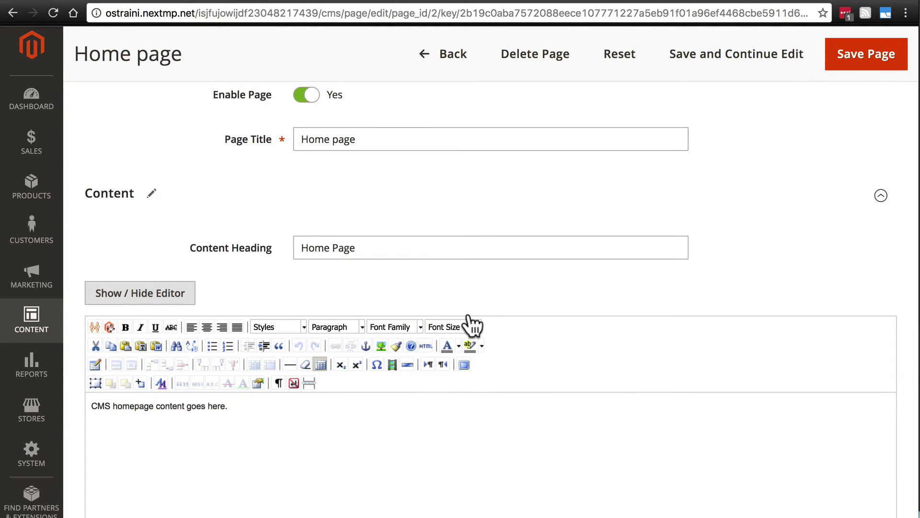
key("ctrl+Tab")
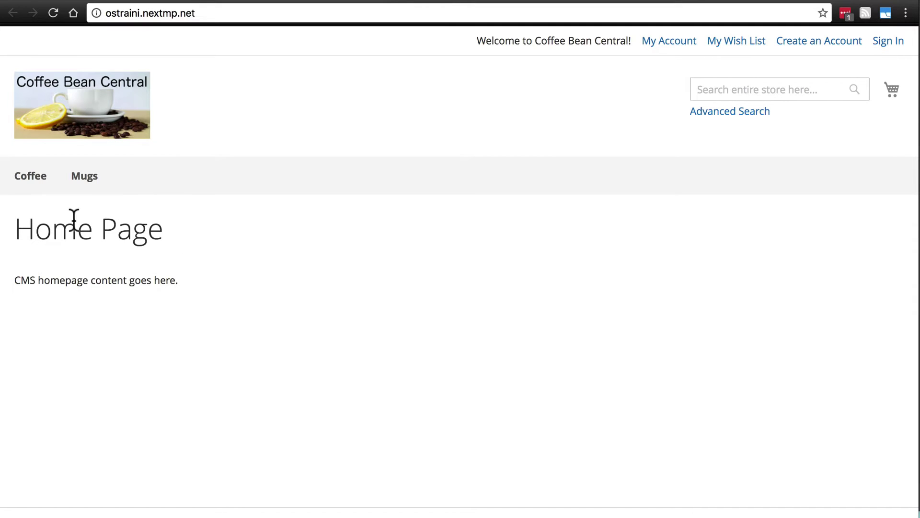
key("ctrl+shift+Tab")
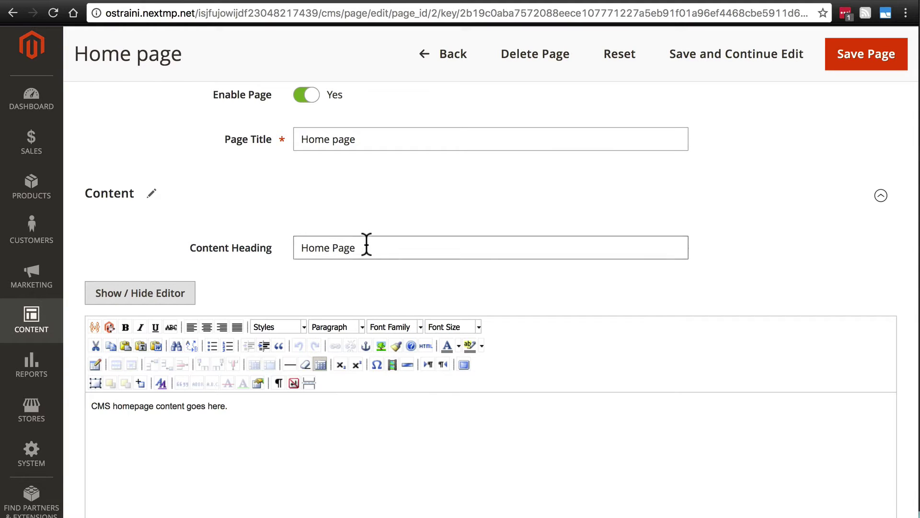
Delete the 'Home Page' text from the Content Heading field.
left_click(370, 248)
left_click_drag(370, 248, 291, 244)
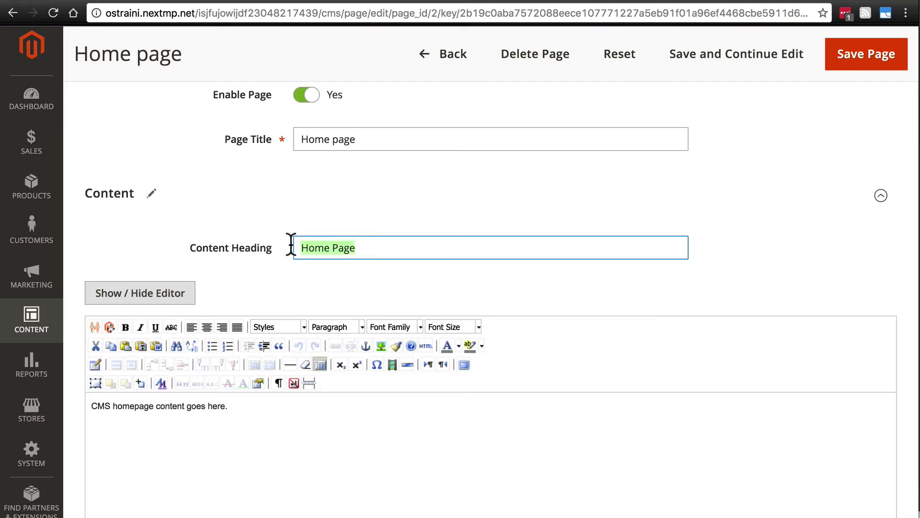
key("BackSpace")
scroll(320, 236, "down", 5)
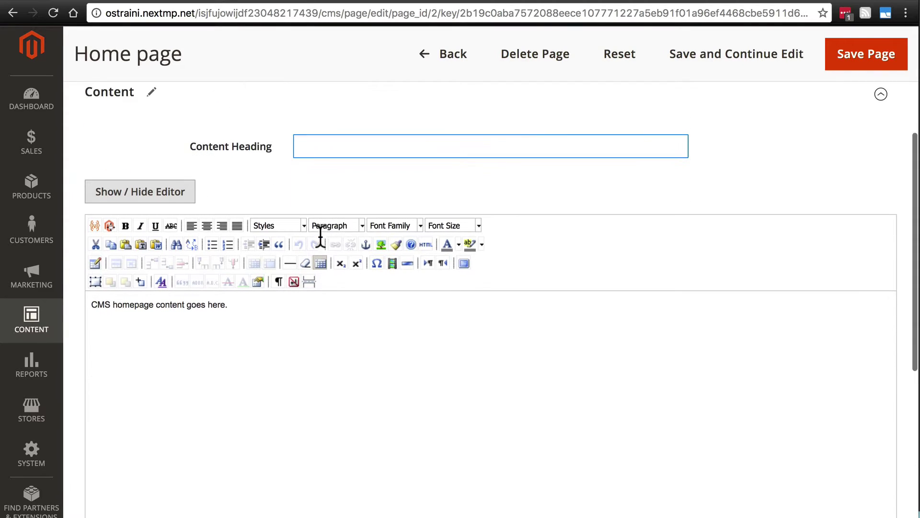
Replace the placeholder line with 'Welcome to Coffee Bean Central. Be sure to check out our newest products', then start a new line.
scroll(333, 334, "down", 3)
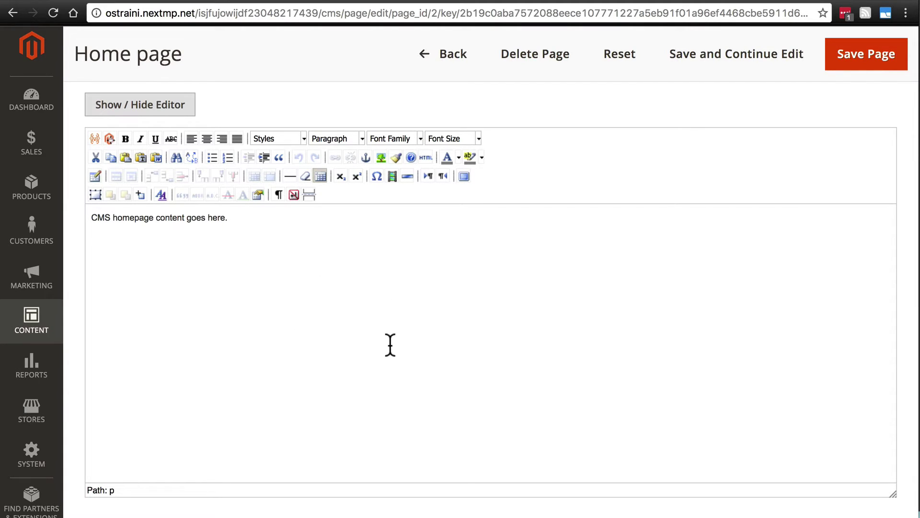
left_click_drag(280, 244, 82, 189)
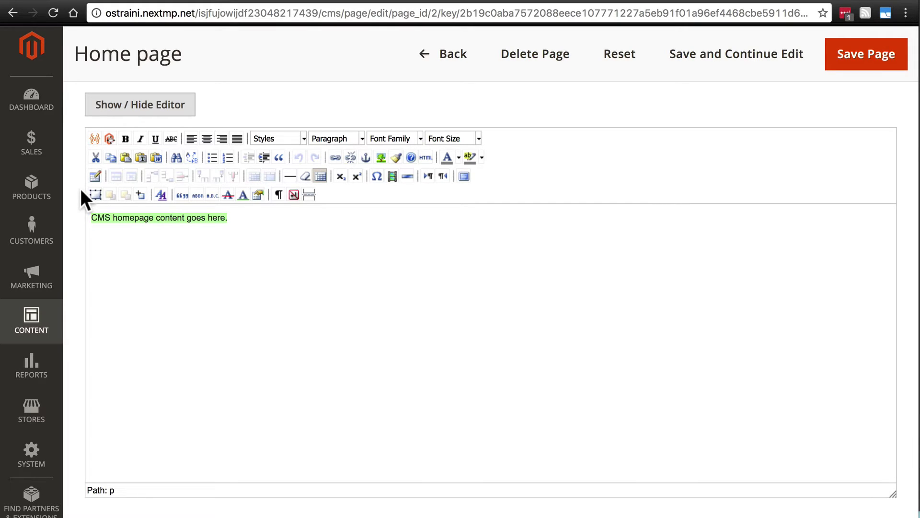
key("BackSpace")
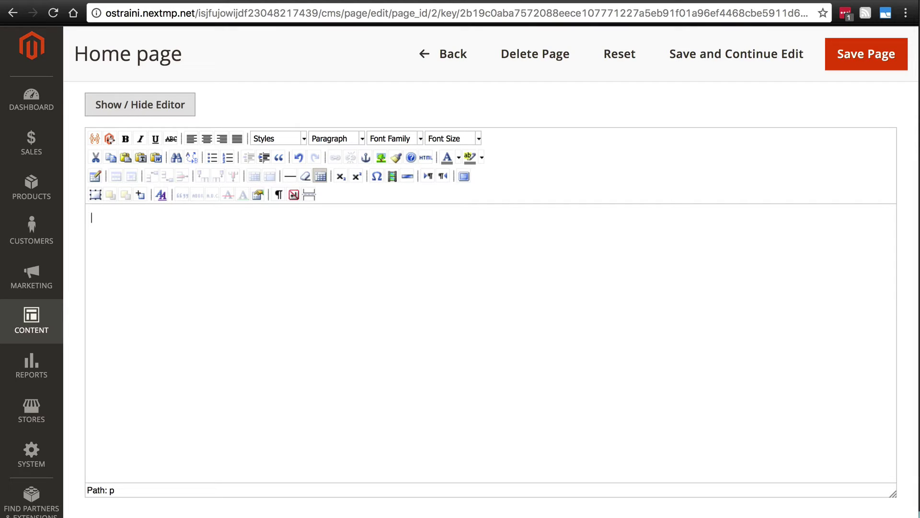
type("Welcome to Coffee Bea")
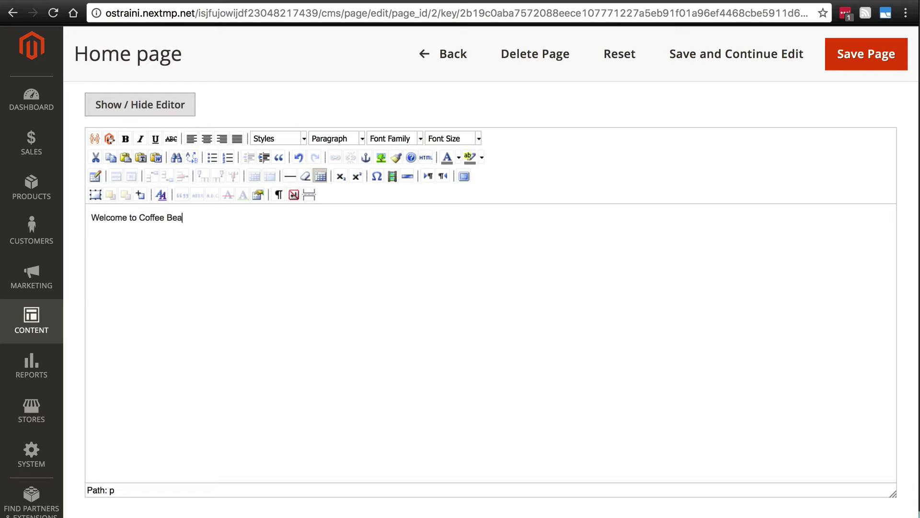
type("n Central. Be sure to check out o")
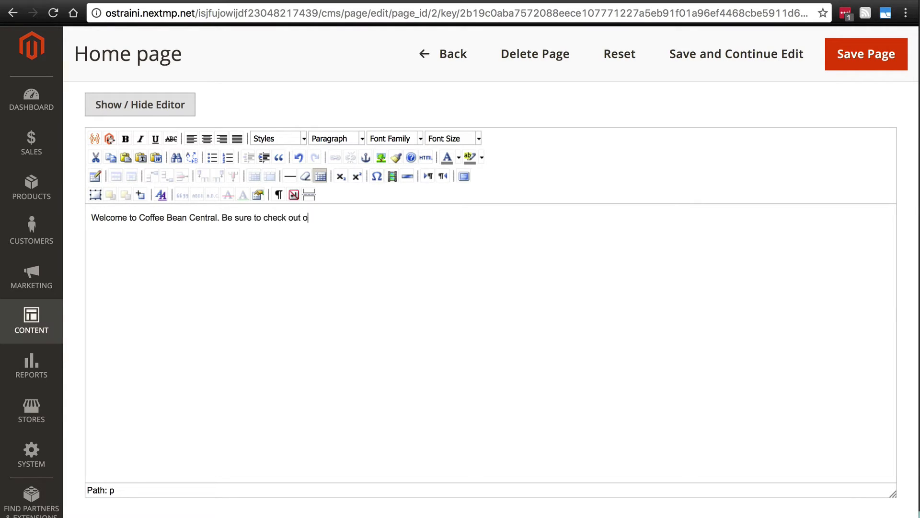
type("ur newest products.")
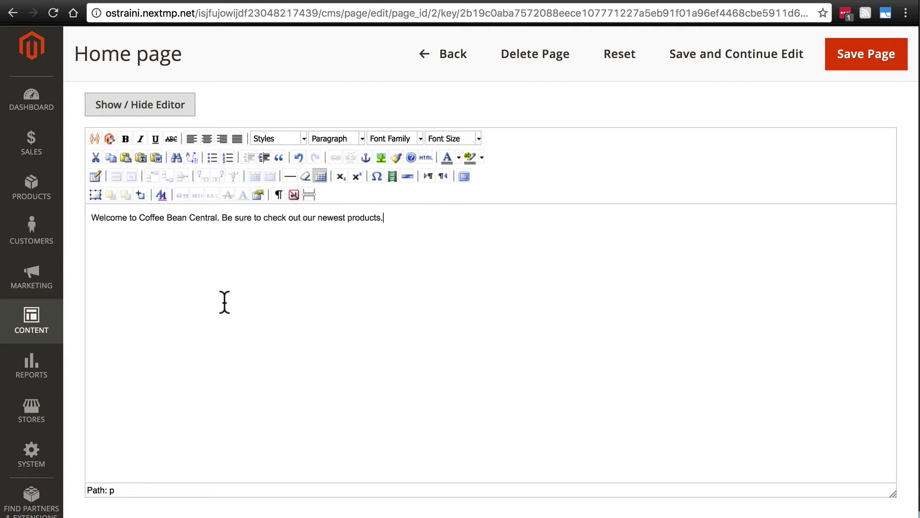
key("Return")
Start inserting a widget and set its type to Catalog New Products List.
left_click(110, 138)
left_click(481, 125)
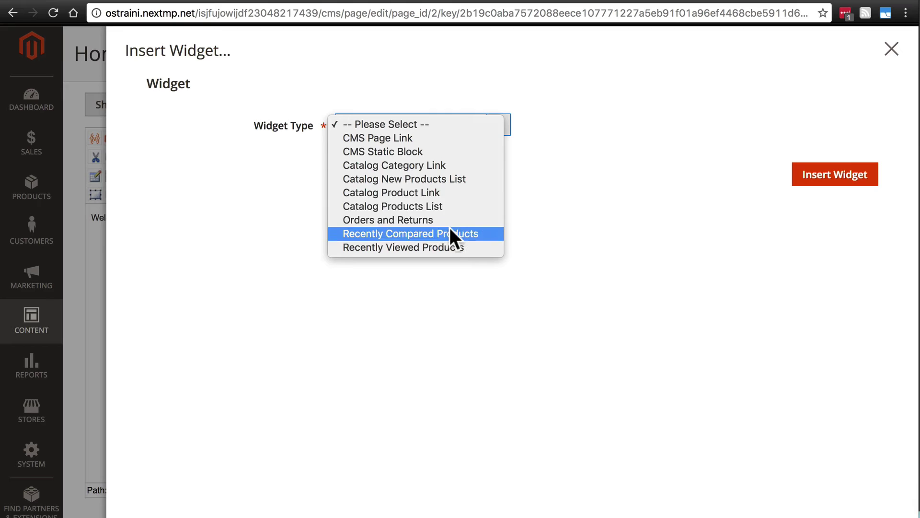
left_click(438, 178)
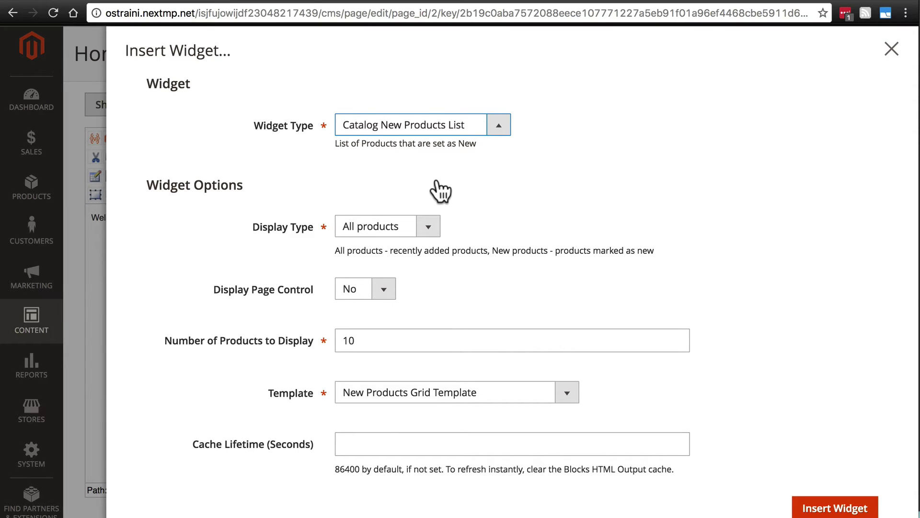
left_click(370, 230)
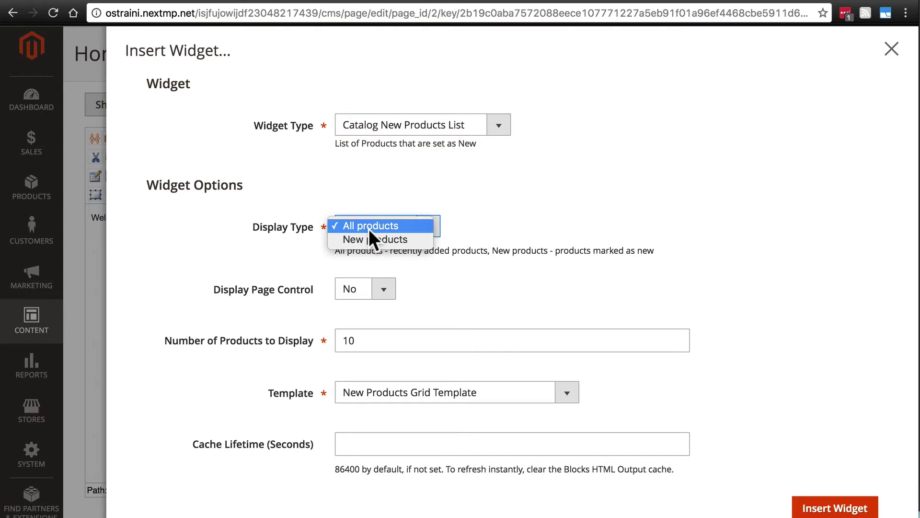
left_click(393, 225)
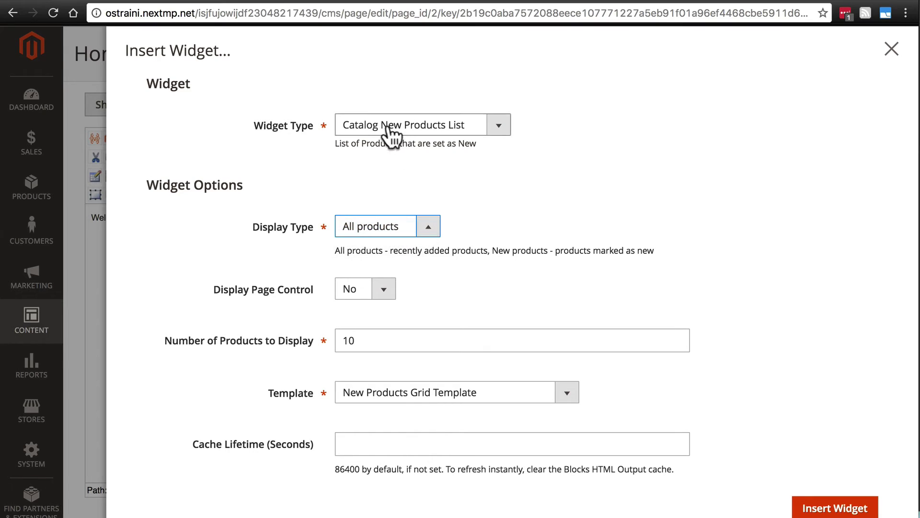
left_click(424, 227)
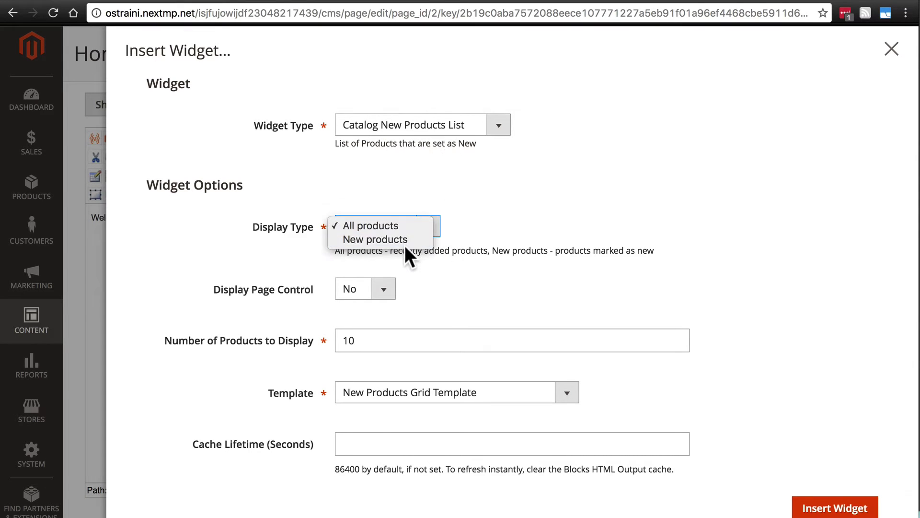
left_click(380, 230)
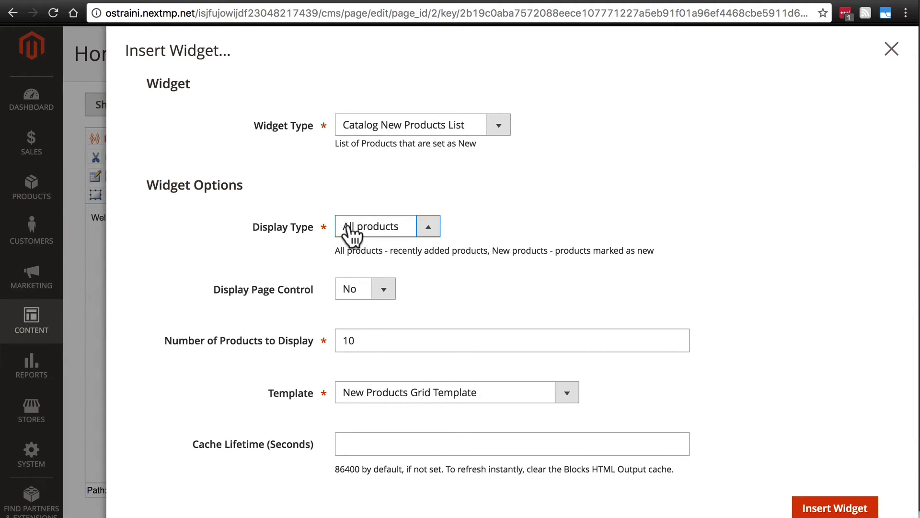
left_click(382, 227)
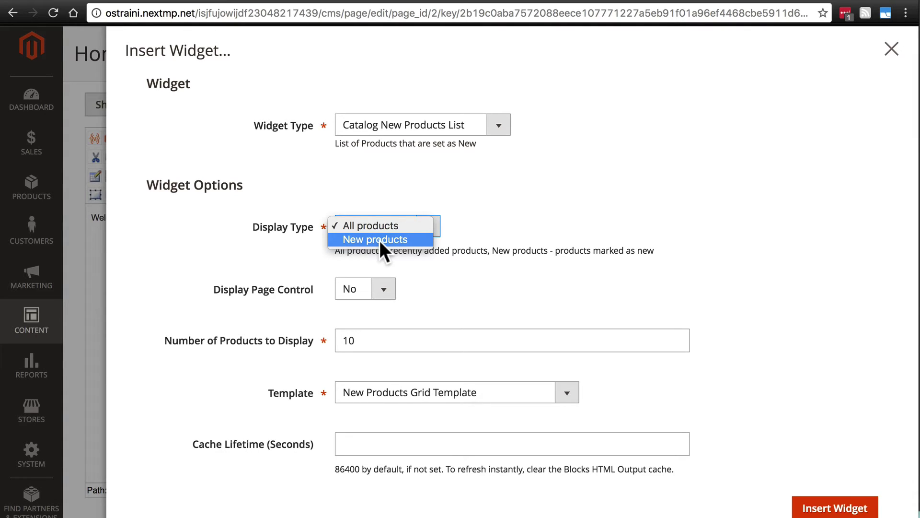
left_click(369, 240)
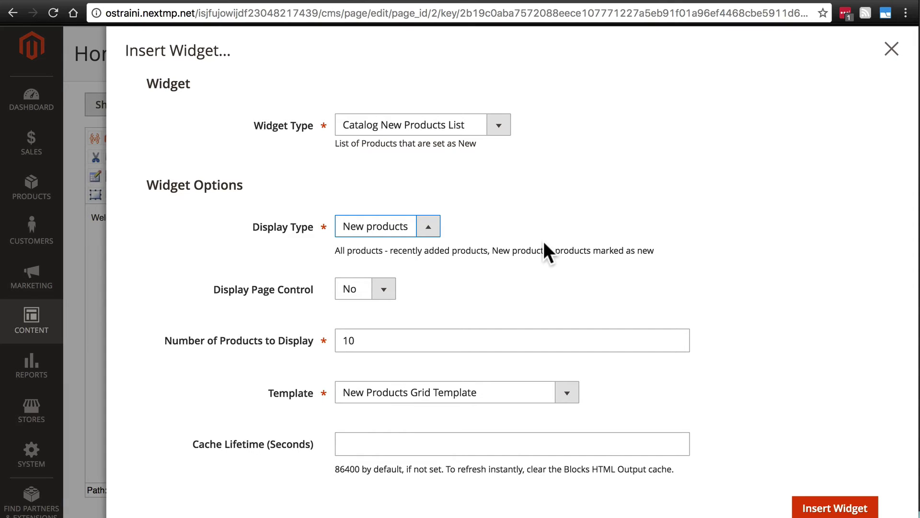
left_click(429, 228)
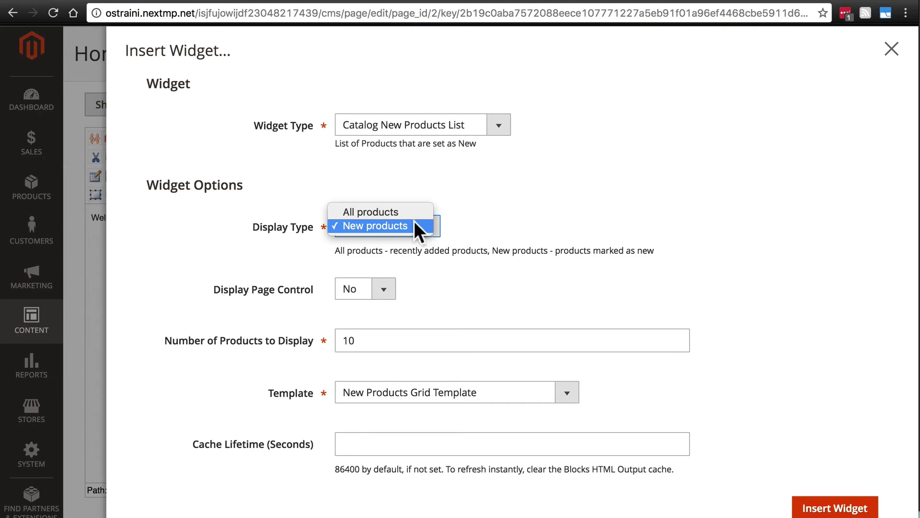
left_click(387, 214)
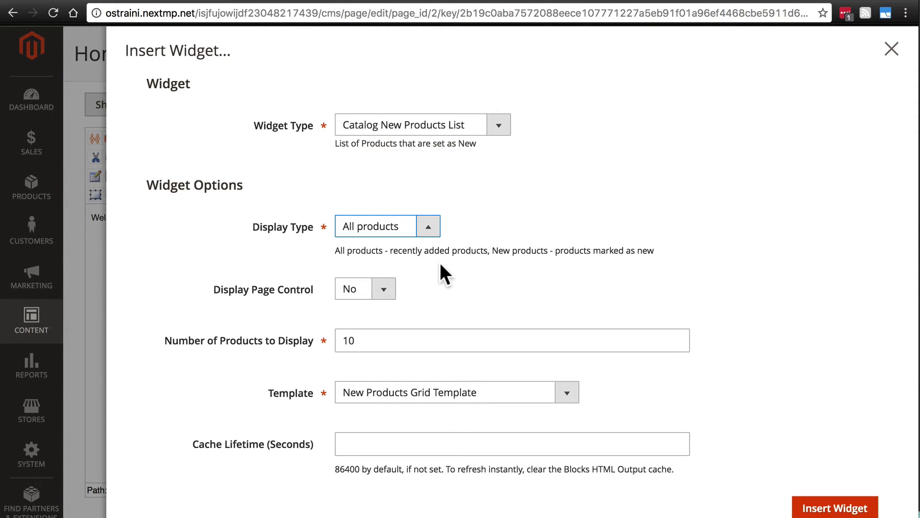
scroll(440, 264, "down", 1)
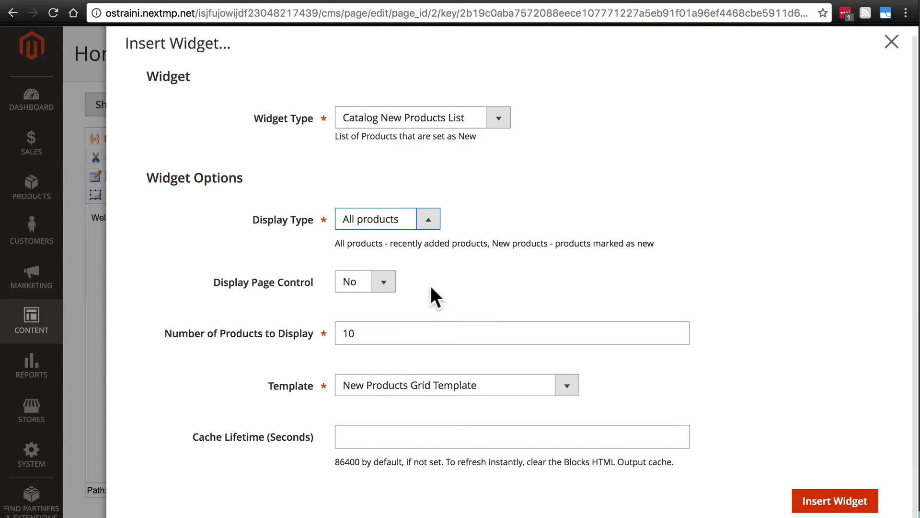
left_click(385, 278)
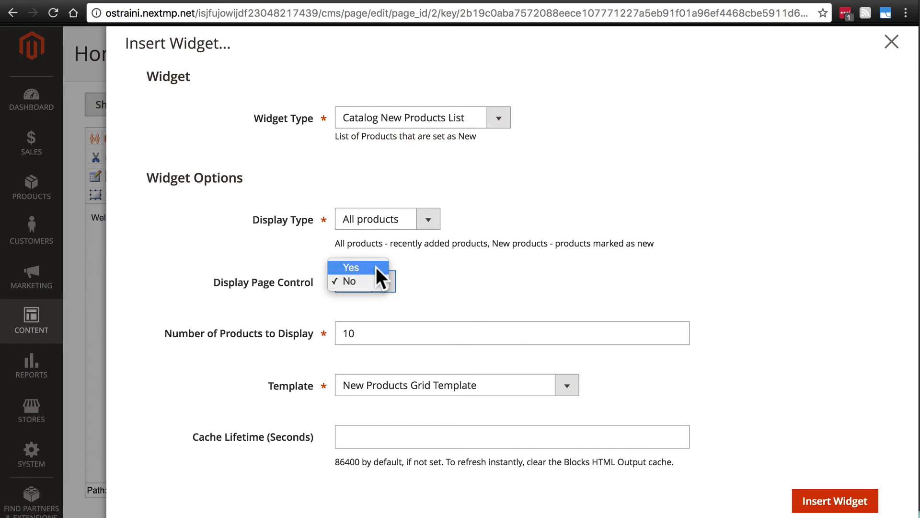
left_click(376, 267)
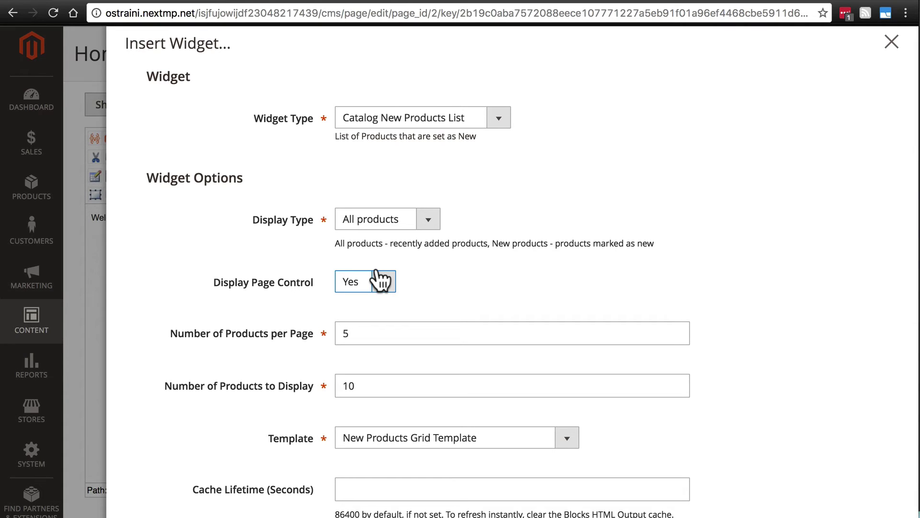
left_click(393, 284)
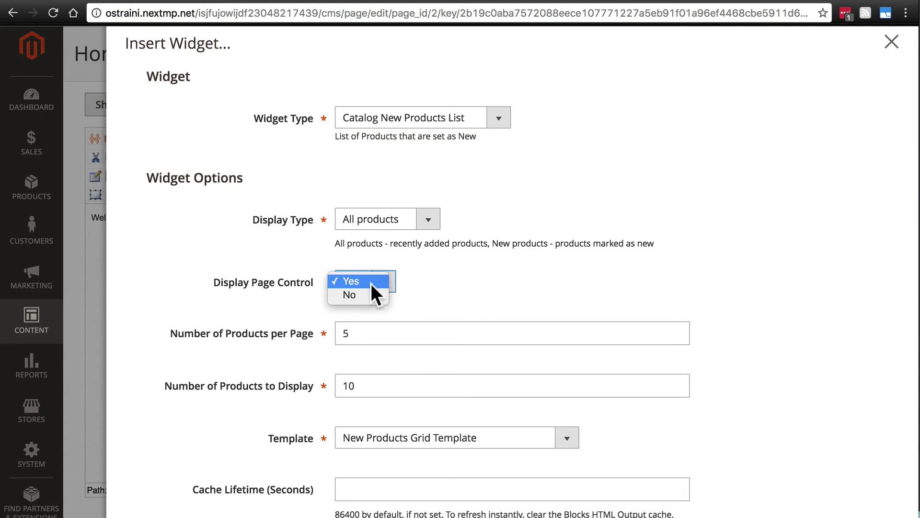
left_click(361, 297)
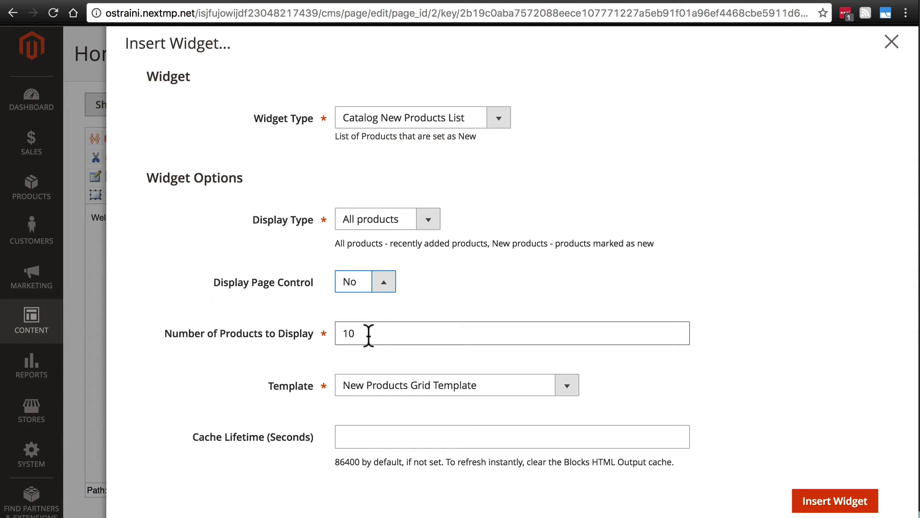
left_click(378, 387)
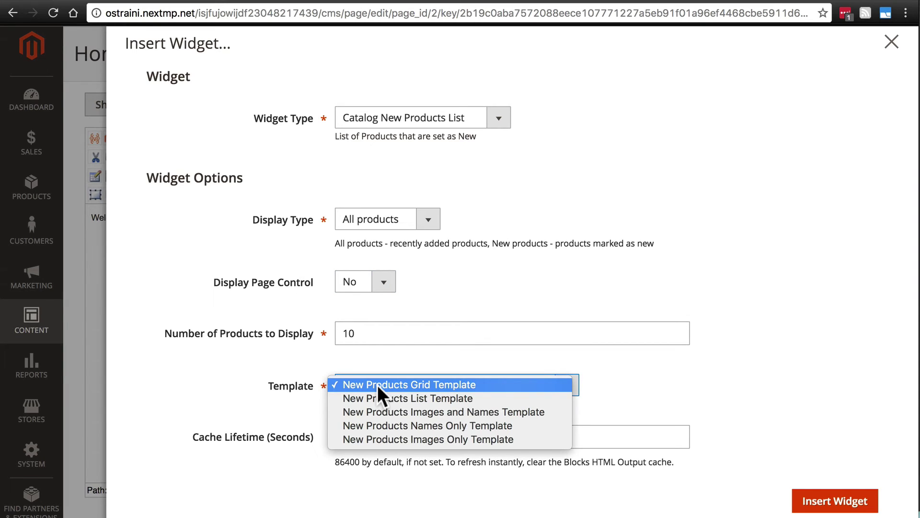
left_click(426, 384)
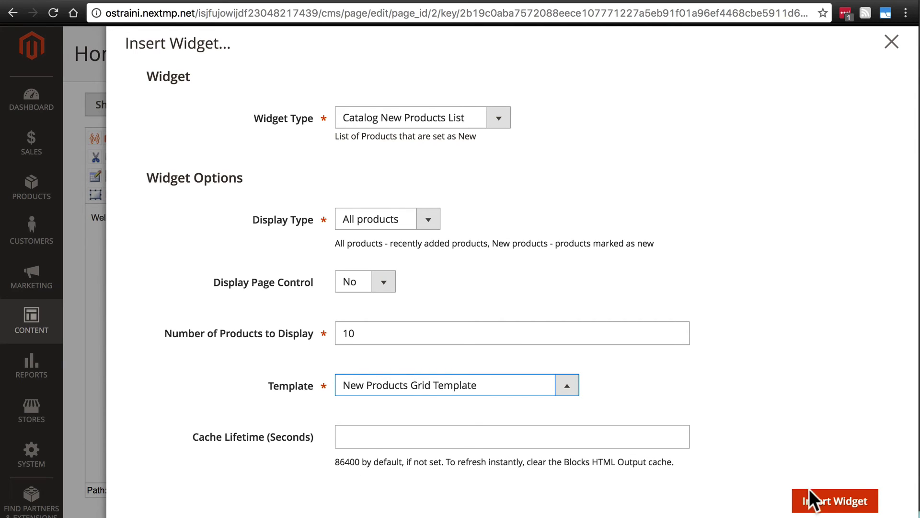
Insert the New Products widget below the welcome line, then reopen its settings and close them unchanged.
left_click(818, 502)
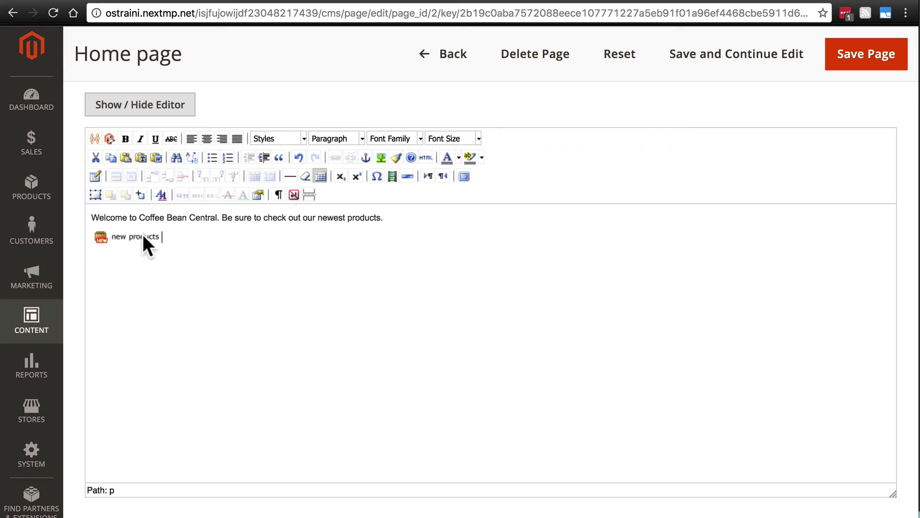
mouse_move(145, 237)
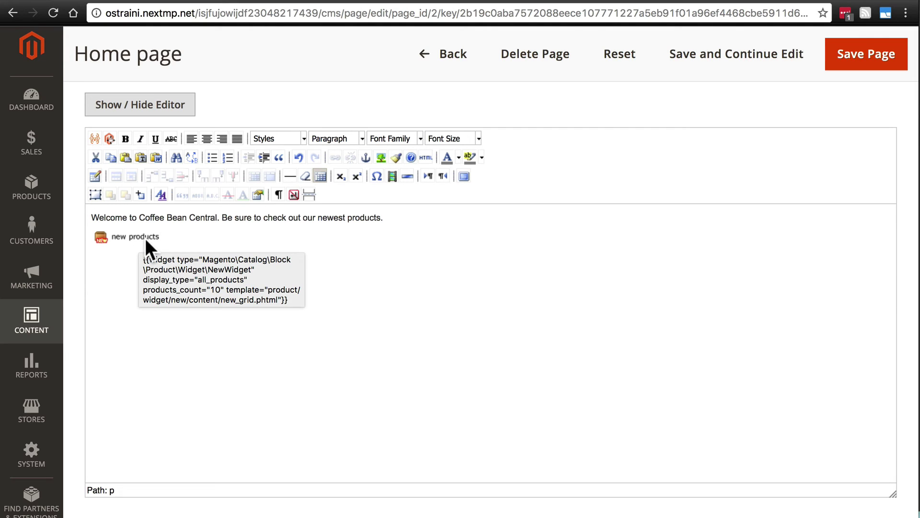
double_click(150, 238)
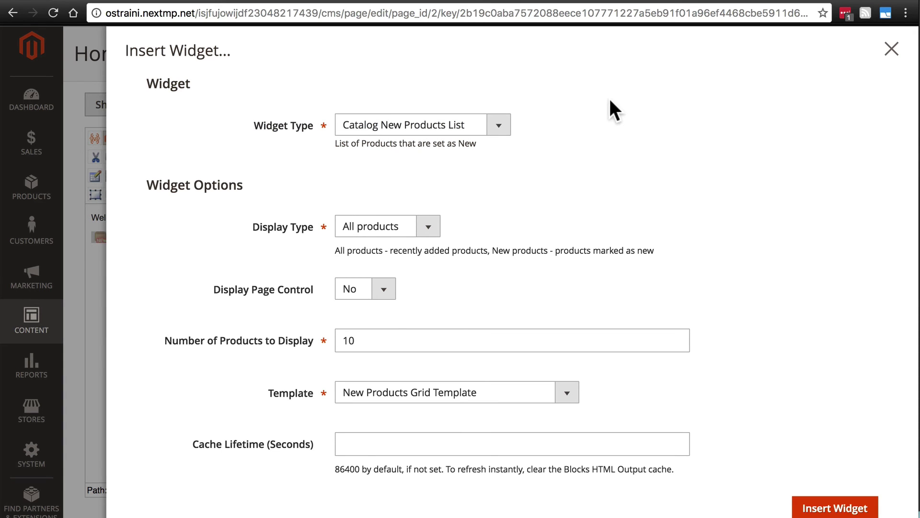
left_click(891, 50)
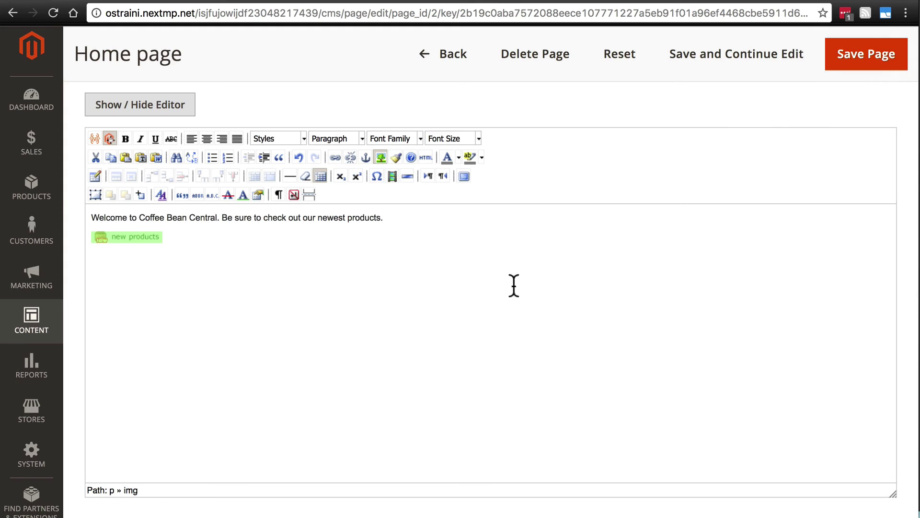
Keep the Home page's Design layout set to 1 column.
scroll(495, 304, "down", 5)
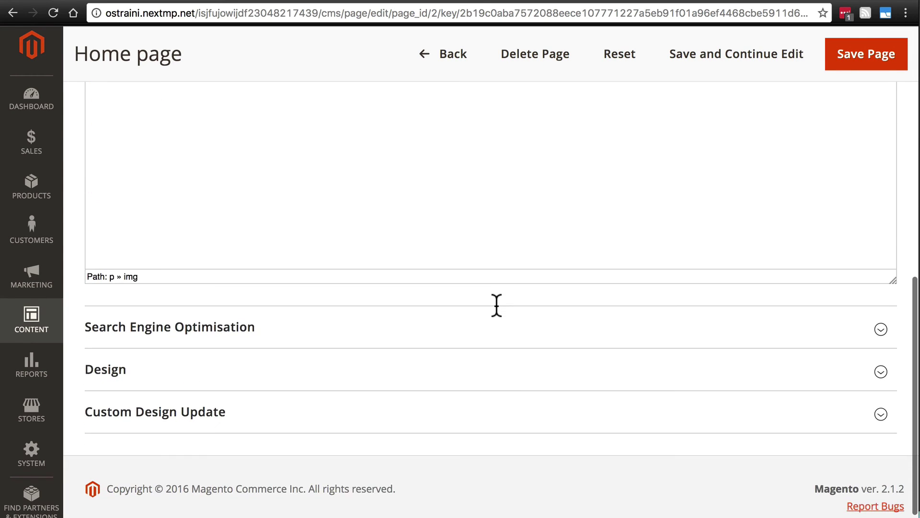
left_click(344, 344)
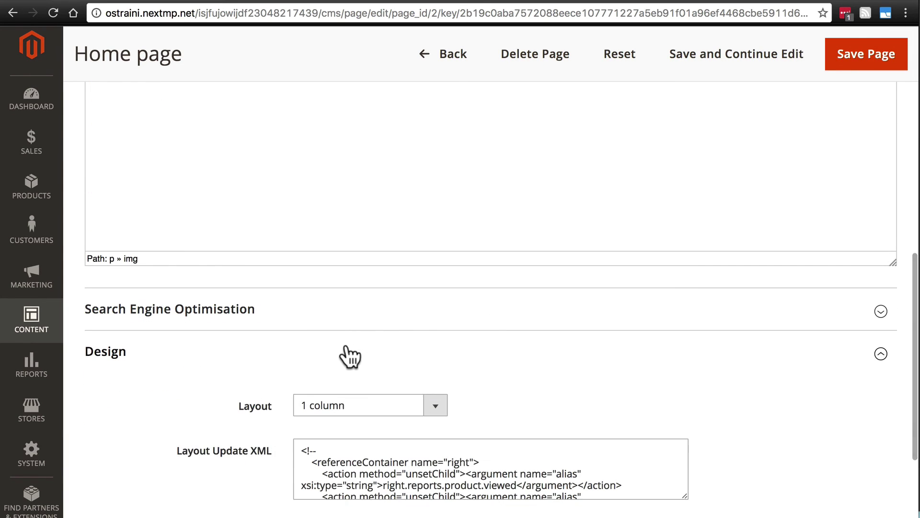
scroll(420, 332, "down", 2)
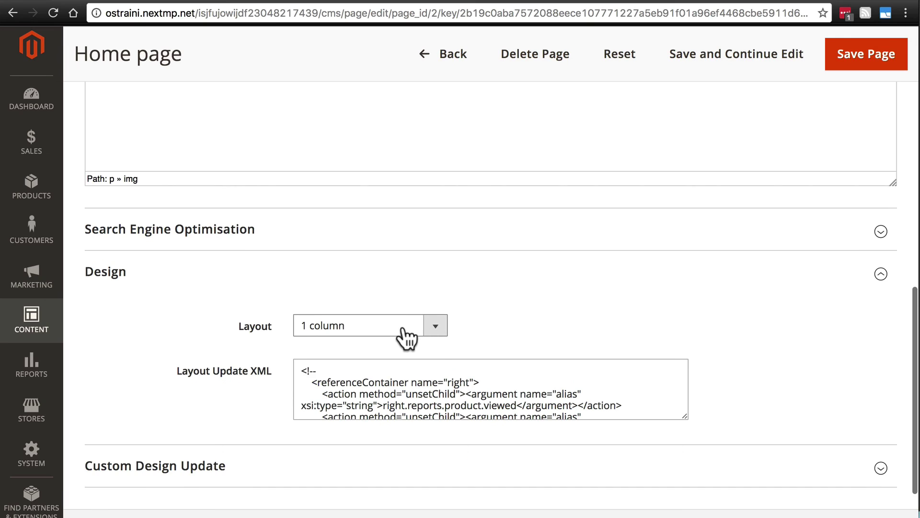
left_click(402, 326)
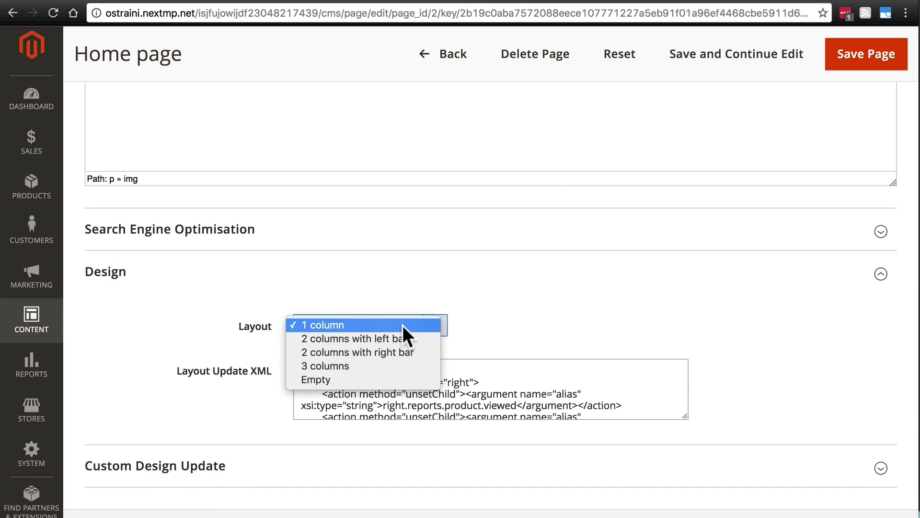
left_click(369, 324)
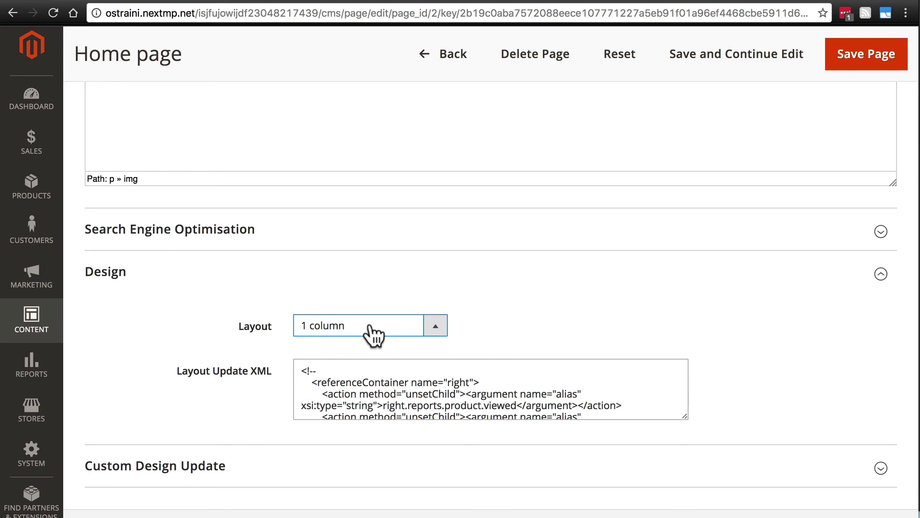
scroll(488, 299, "up", 3)
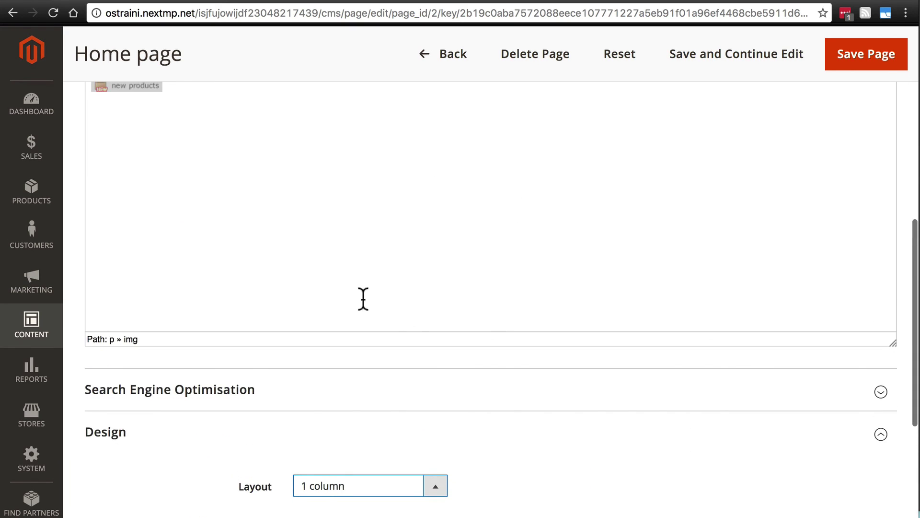
scroll(485, 267, "up", 3)
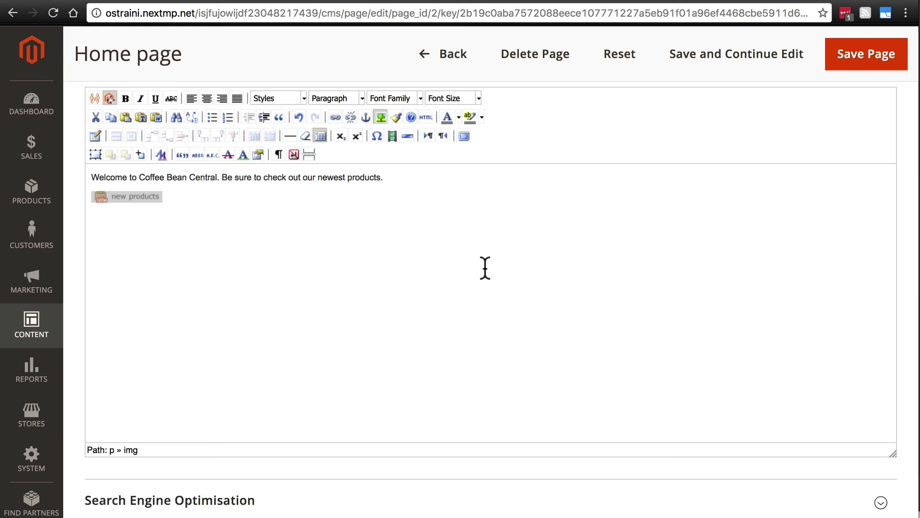
Save the Home page with its welcome line and New Products widget.
scroll(486, 267, "up", 2)
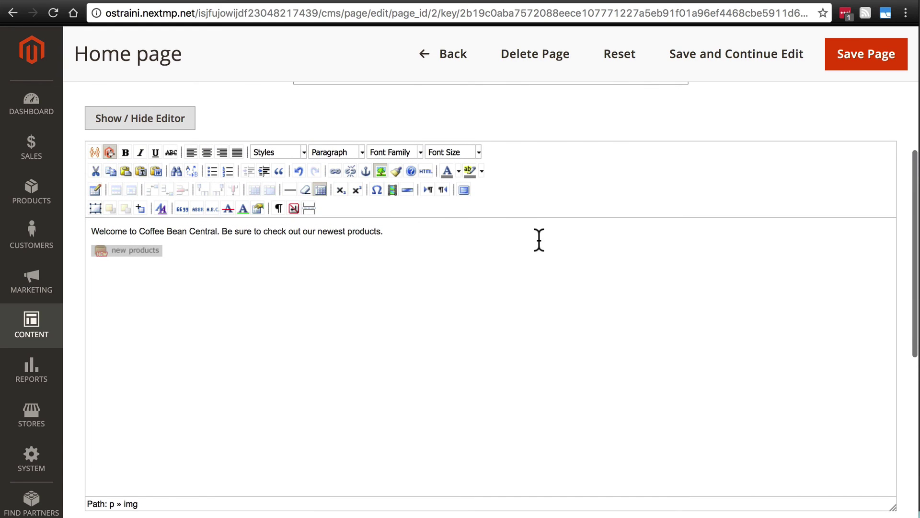
scroll(539, 239, "up", 6)
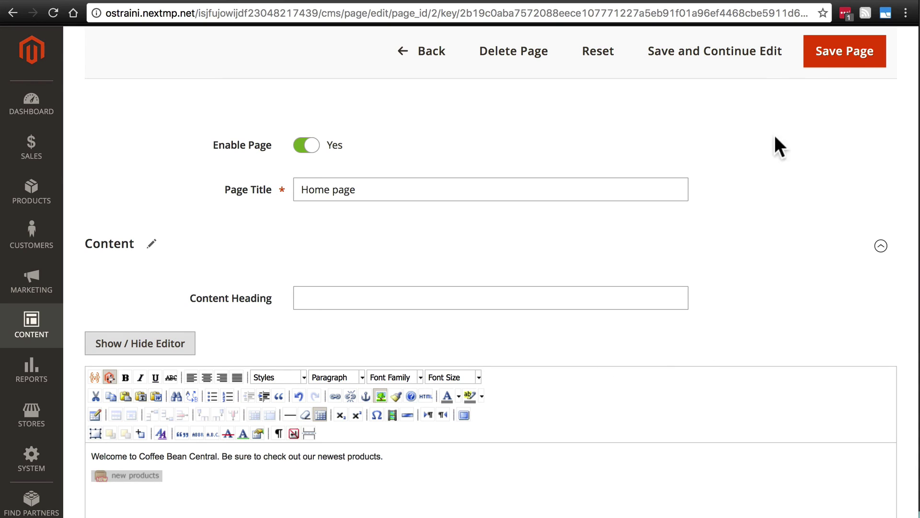
left_click(833, 56)
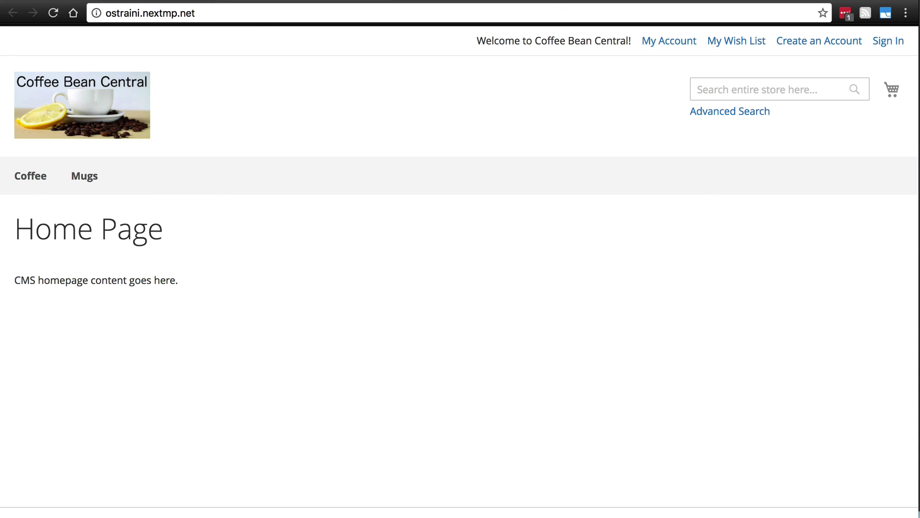
Reload the storefront home page and browse the seven-item New Products grid below the welcome line.
key("super+r")
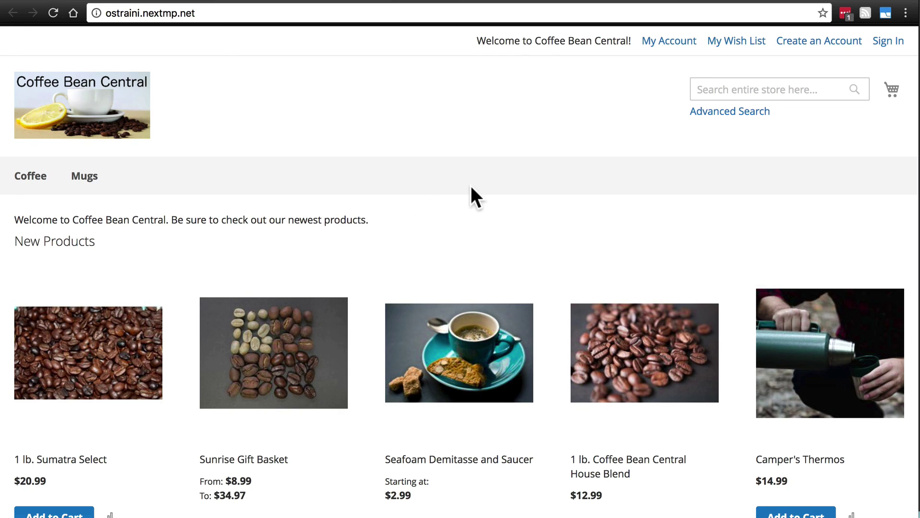
scroll(471, 194, "down", 3)
scroll(475, 199, "down", 7)
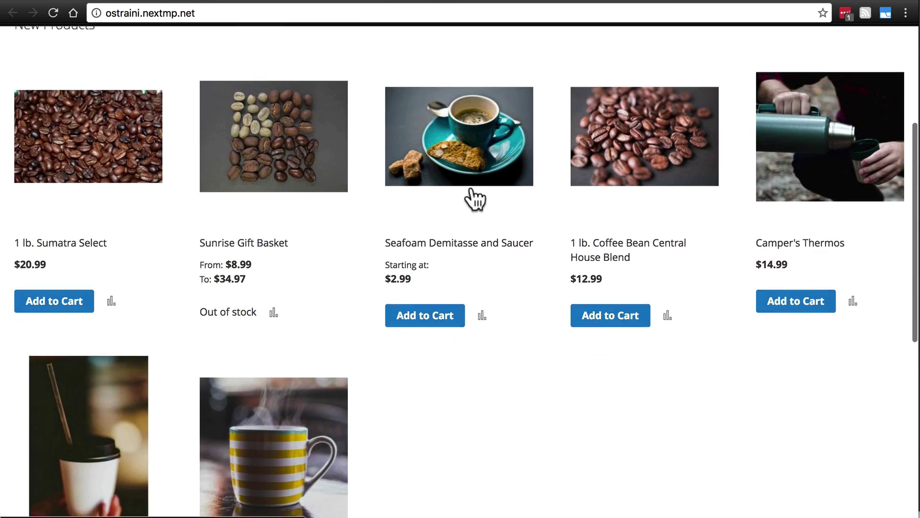
scroll(508, 288, "up", 10)
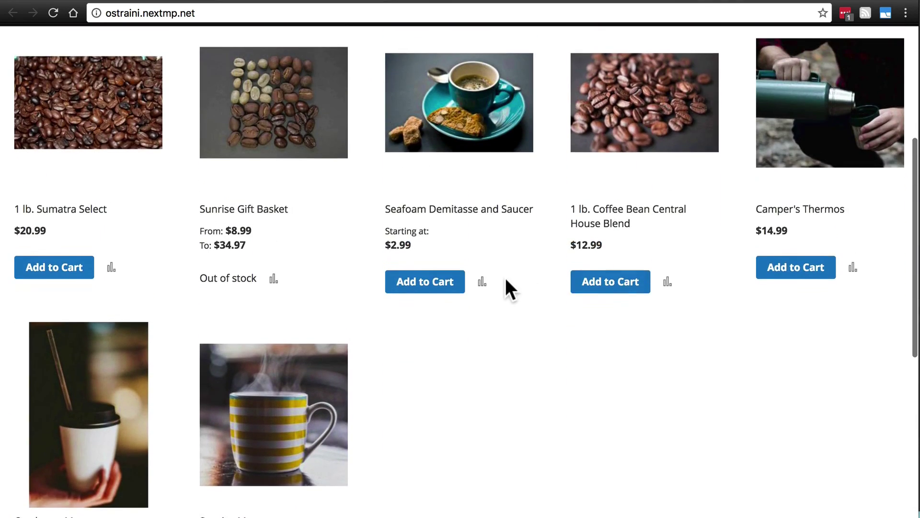
scroll(504, 283, "down", 3)
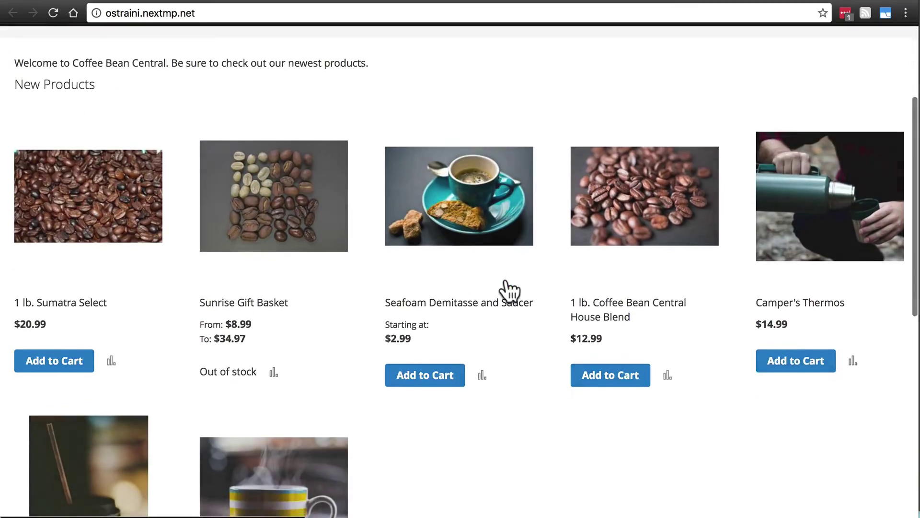